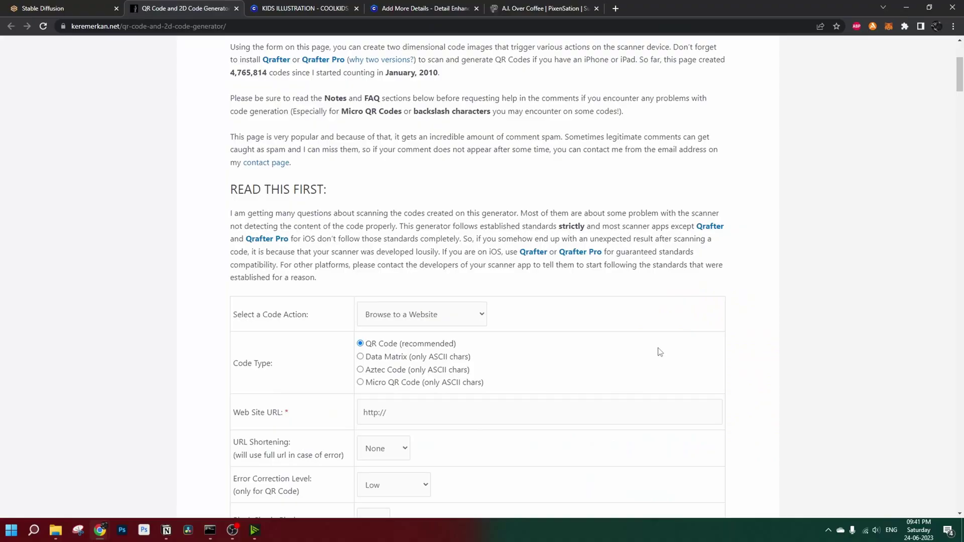
Step: Keep the code action as Browse to a Website with URL shortening set to None
{"action": "scroll", "coordinate": [660, 352], "scroll_direction": "up", "scroll_amount": 3}
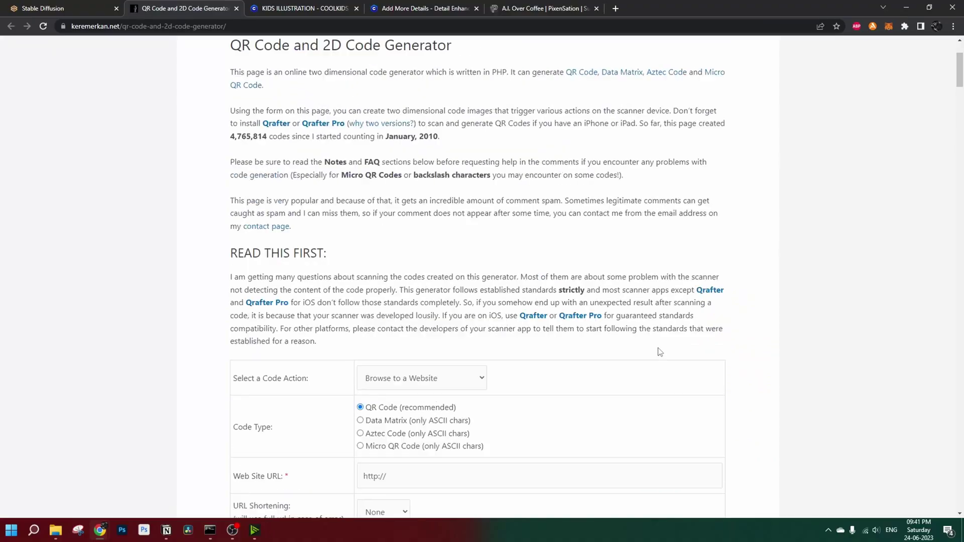
{"action": "scroll", "coordinate": [660, 352], "scroll_direction": "down", "scroll_amount": 3}
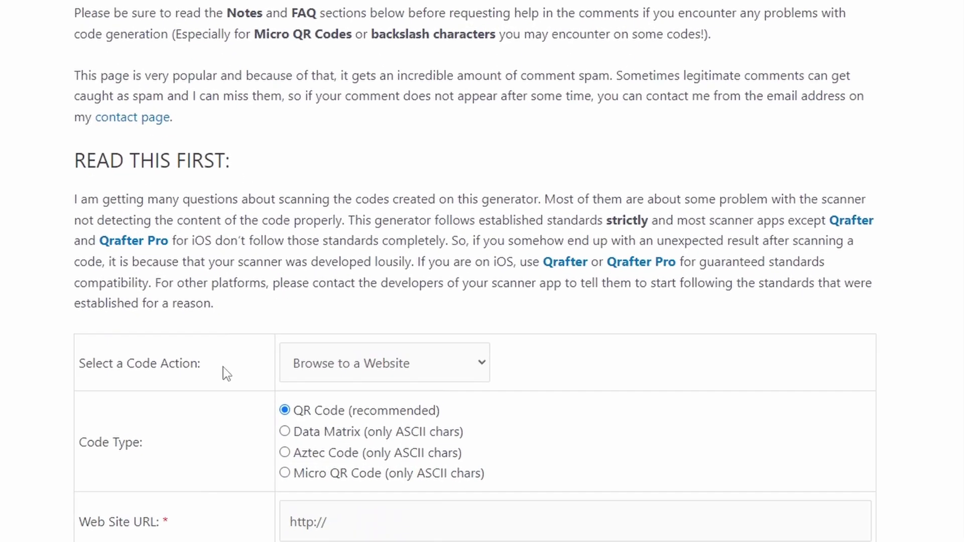
{"action": "scroll", "coordinate": [223, 367], "scroll_direction": "down", "scroll_amount": 3}
{"action": "left_click", "coordinate": [383, 199]}
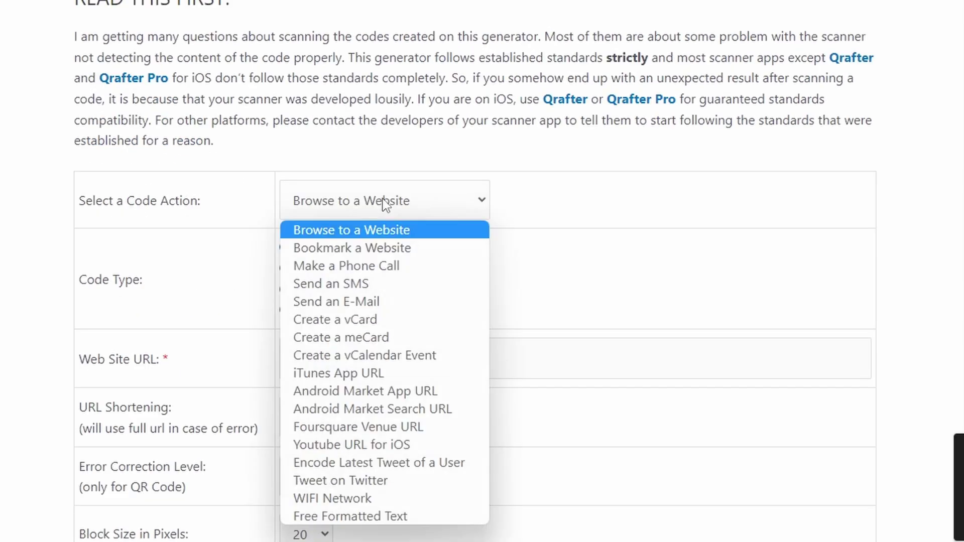
{"action": "left_click", "coordinate": [320, 231]}
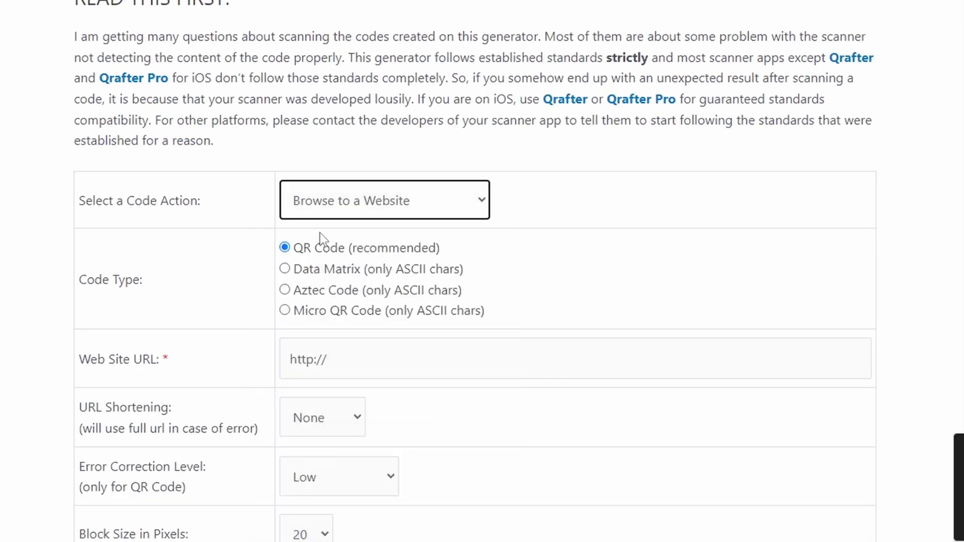
{"action": "scroll", "coordinate": [588, 215], "scroll_direction": "down", "scroll_amount": 3}
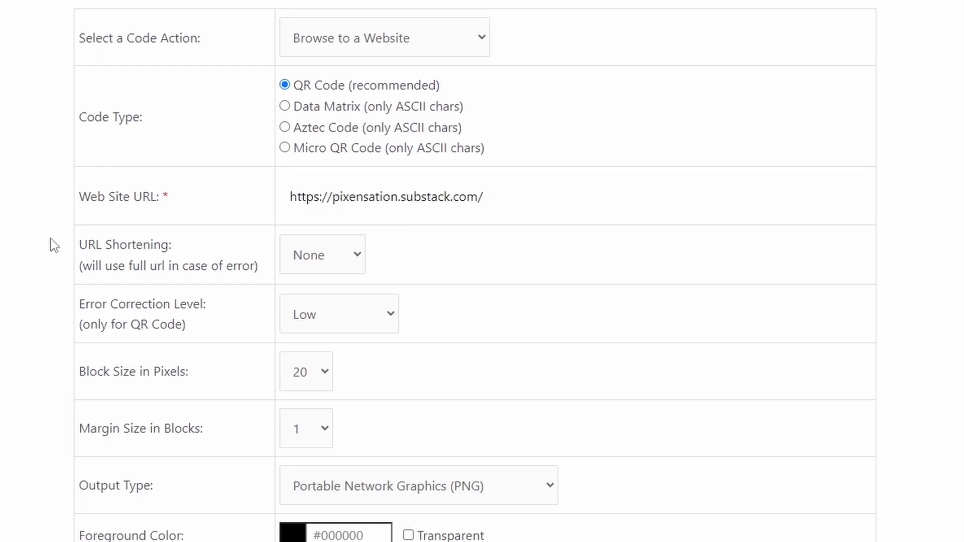
{"action": "left_click", "coordinate": [324, 260]}
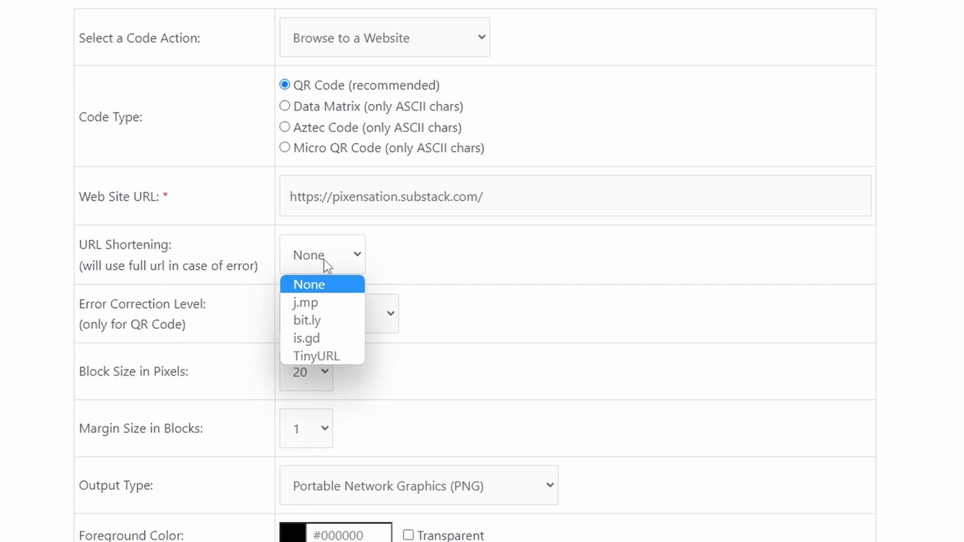
{"action": "left_click", "coordinate": [460, 262]}
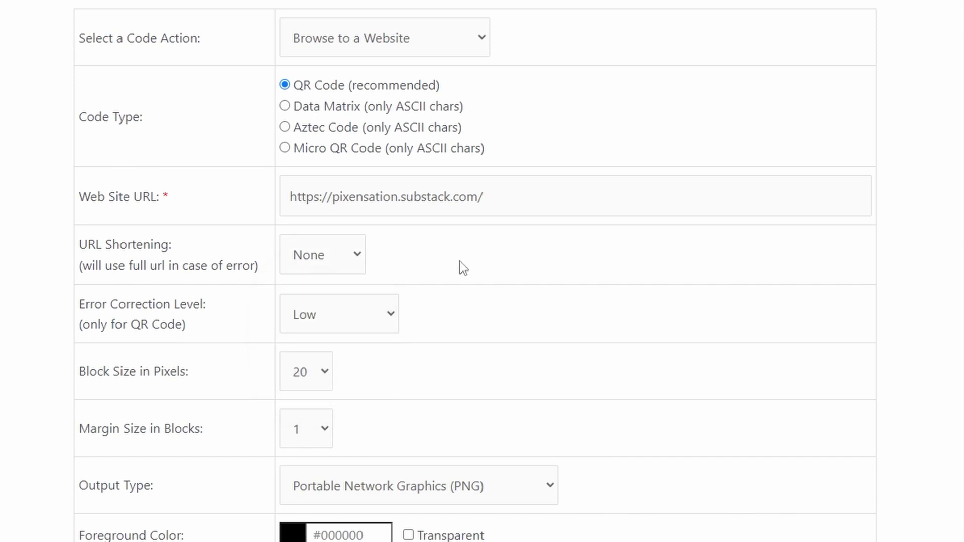
Step: Set error correction to High, keep margin size 1, and generate the QR code
{"action": "scroll", "coordinate": [463, 268], "scroll_direction": "down", "scroll_amount": 3}
{"action": "left_click", "coordinate": [334, 152]}
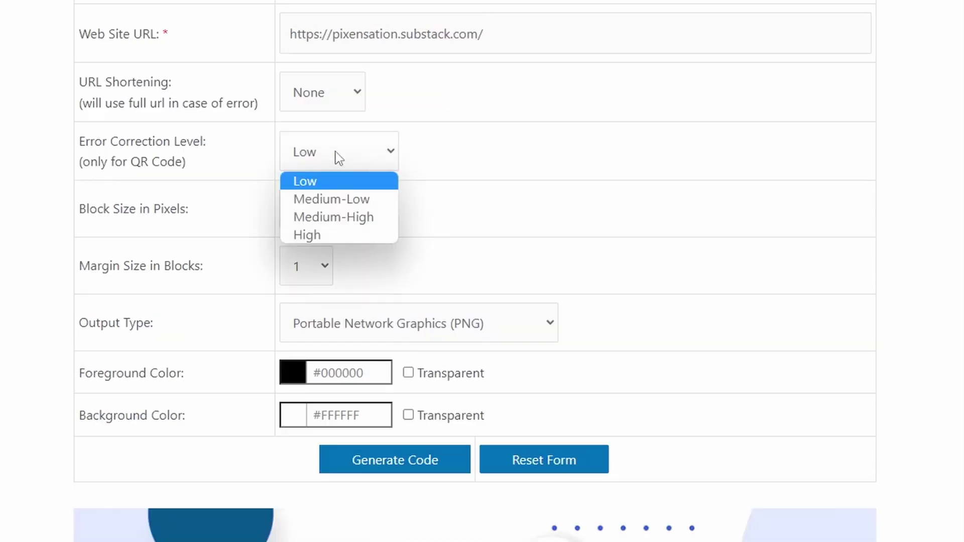
{"action": "left_click", "coordinate": [324, 236]}
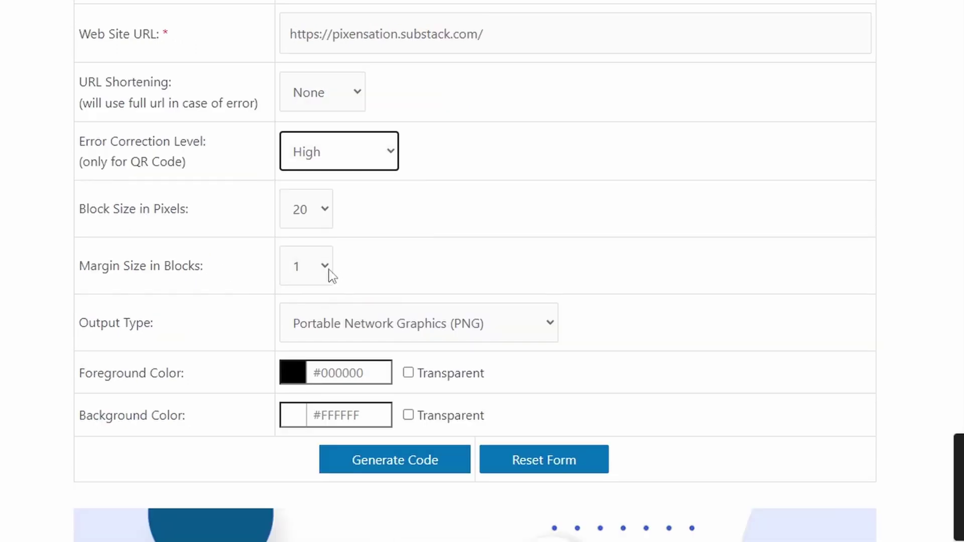
{"action": "left_click", "coordinate": [309, 268]}
{"action": "left_click", "coordinate": [296, 331]}
{"action": "scroll", "coordinate": [422, 148], "scroll_direction": "down", "scroll_amount": 5}
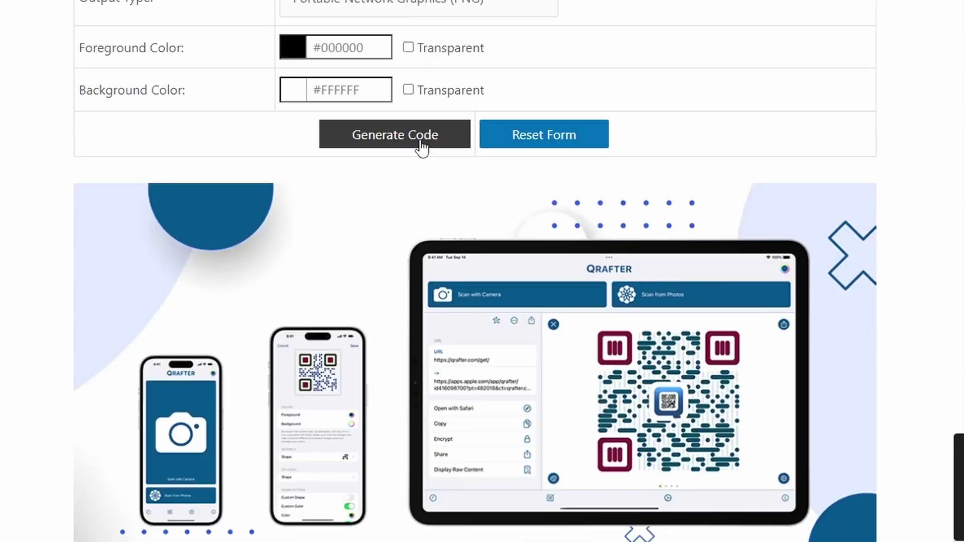
{"action": "left_click", "coordinate": [420, 141]}
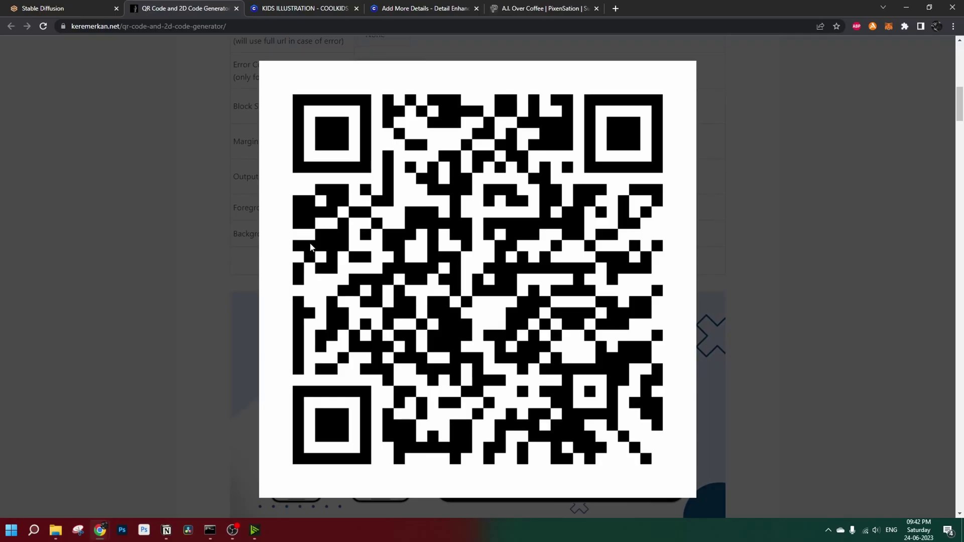
Step: In Stable Diffusion's img2img, pick use this code.png as the source image
{"action": "left_click", "coordinate": [17, 6]}
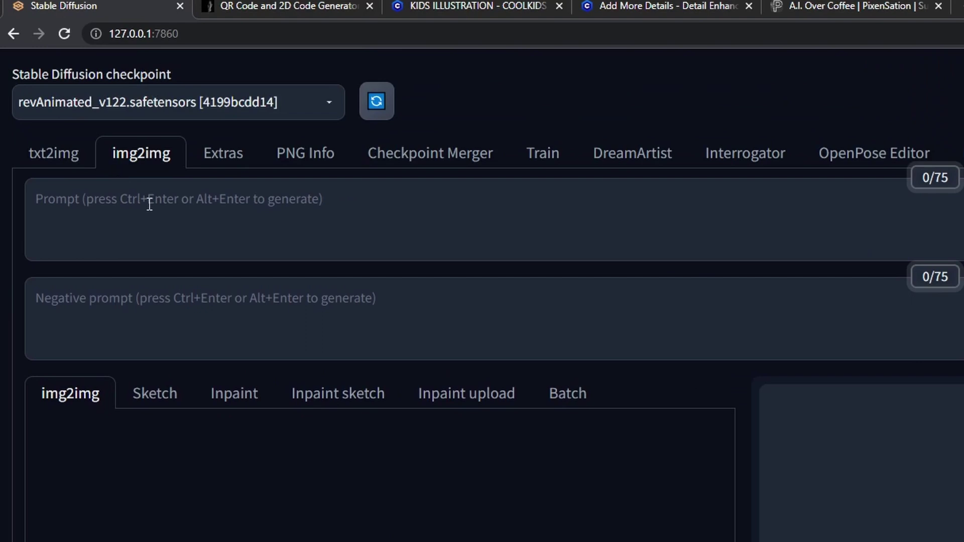
{"action": "scroll", "coordinate": [362, 517], "scroll_direction": "down", "scroll_amount": 5}
{"action": "left_click", "coordinate": [323, 329]}
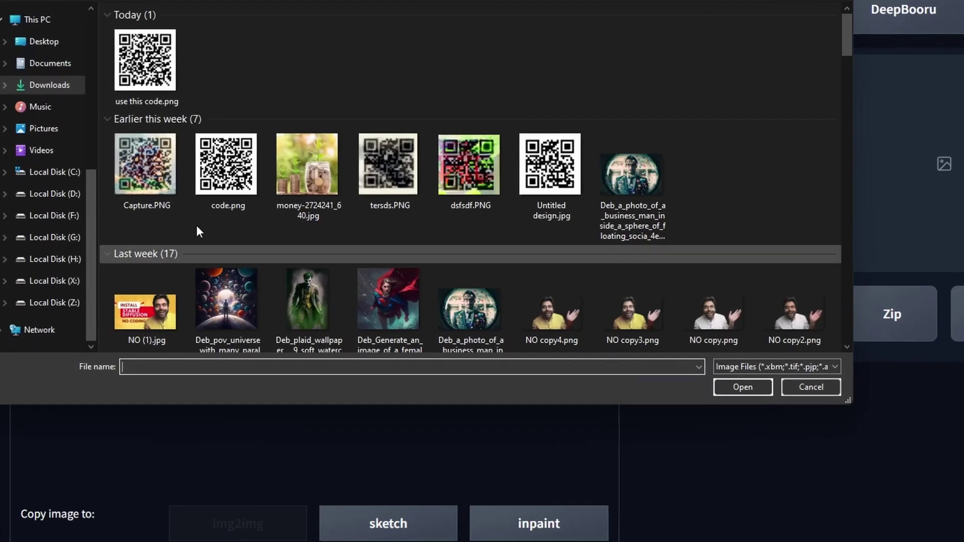
{"action": "left_click", "coordinate": [160, 10]}
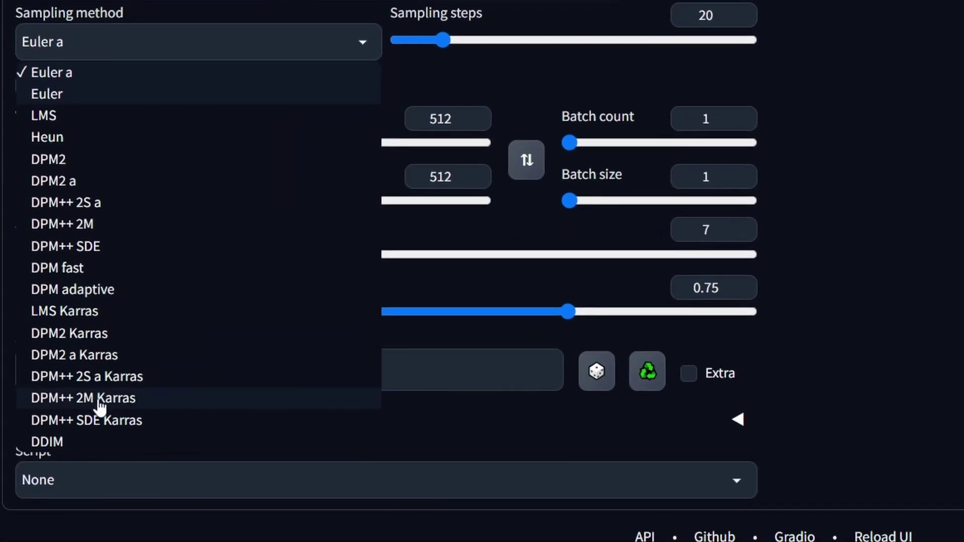
Step: Use the DPM++ 2M Karras sampler with denoising strength 1
{"action": "left_click", "coordinate": [70, 410]}
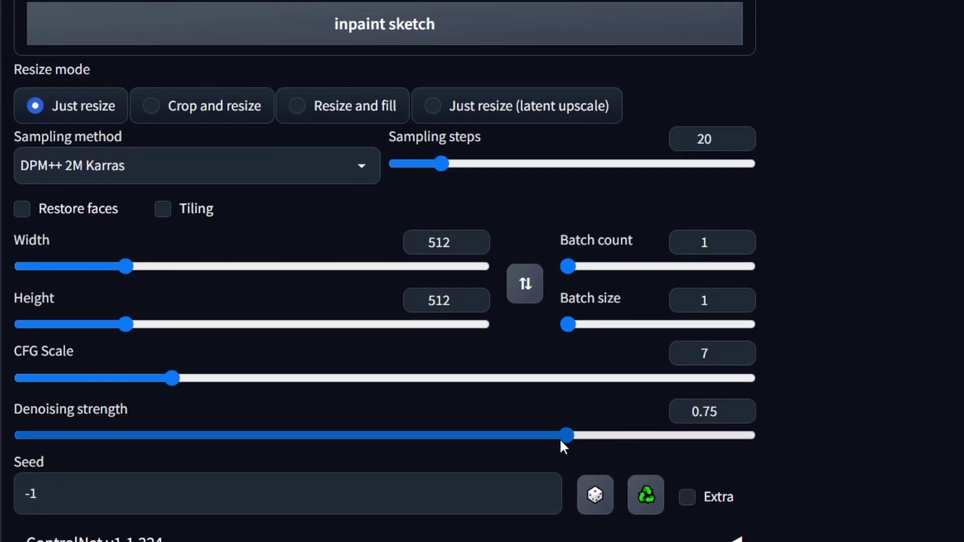
{"action": "left_click_drag", "start_coordinate": [567, 433], "coordinate": [753, 435]}
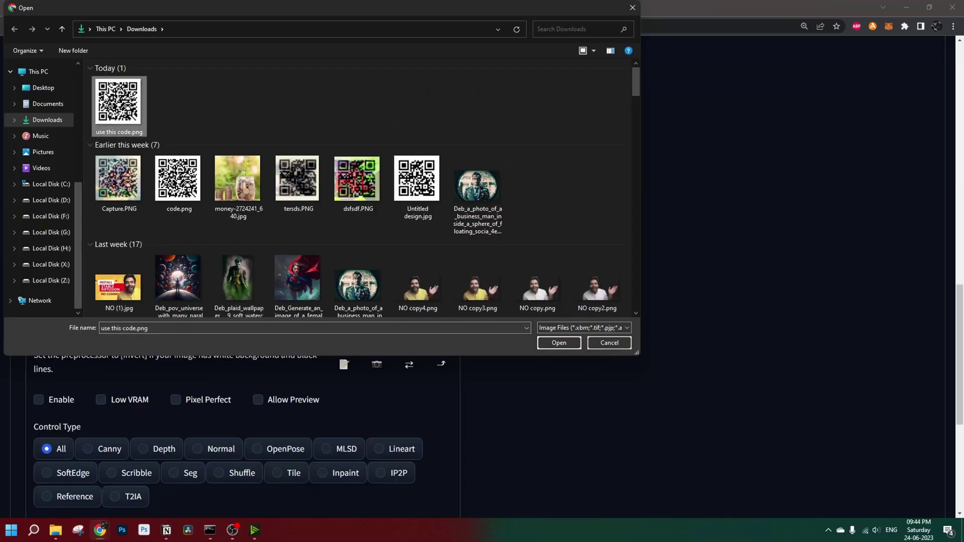
Step: Load use this code.png into ControlNet Unit 0 and turn on Pixel Perfect
{"action": "key", "text": "Return"}
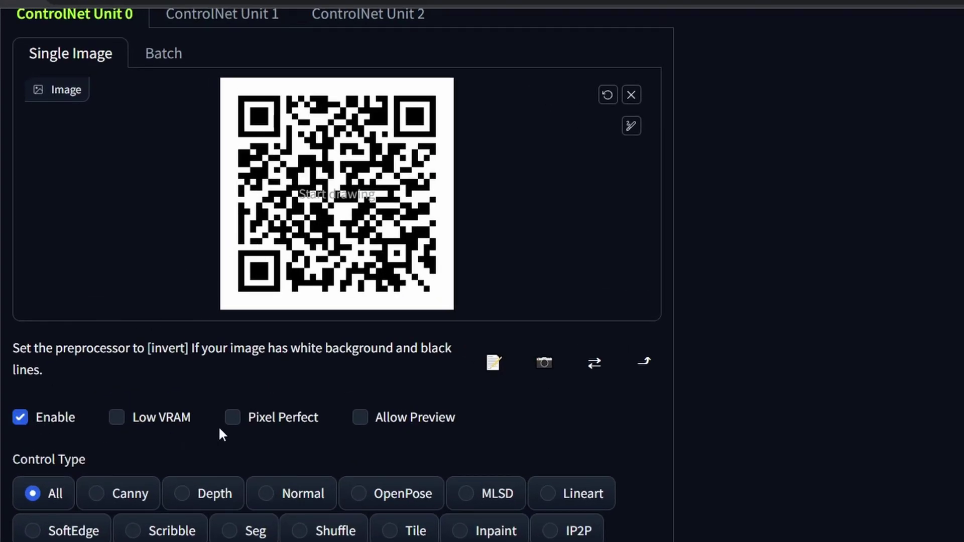
{"action": "left_click", "coordinate": [232, 417]}
{"action": "scroll", "coordinate": [147, 411], "scroll_direction": "down", "scroll_amount": 5}
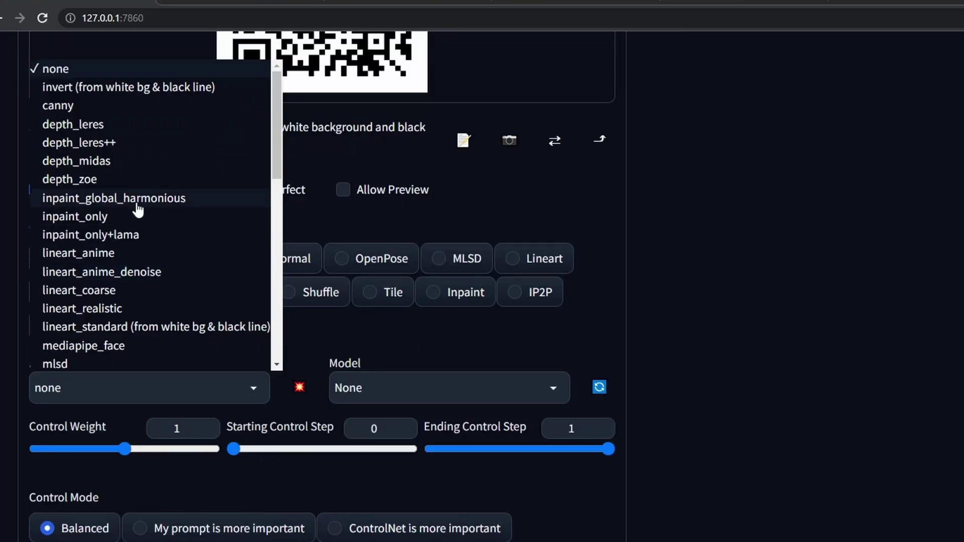
Step: Use no preprocessor with control_v11f1e_sd15_tile, guiding from step 0.35 to 0.66
{"action": "left_click", "coordinate": [138, 203]}
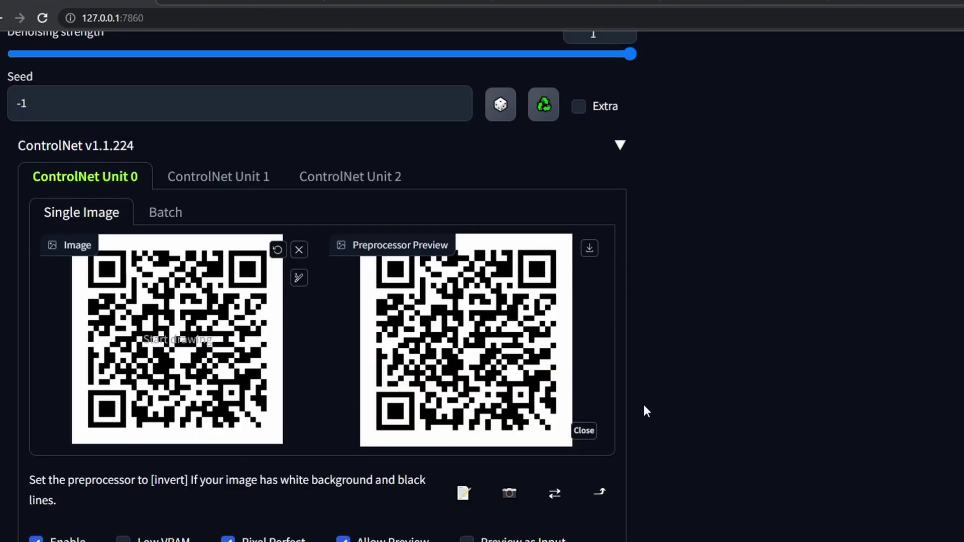
{"action": "scroll", "coordinate": [603, 406], "scroll_direction": "down", "scroll_amount": 4}
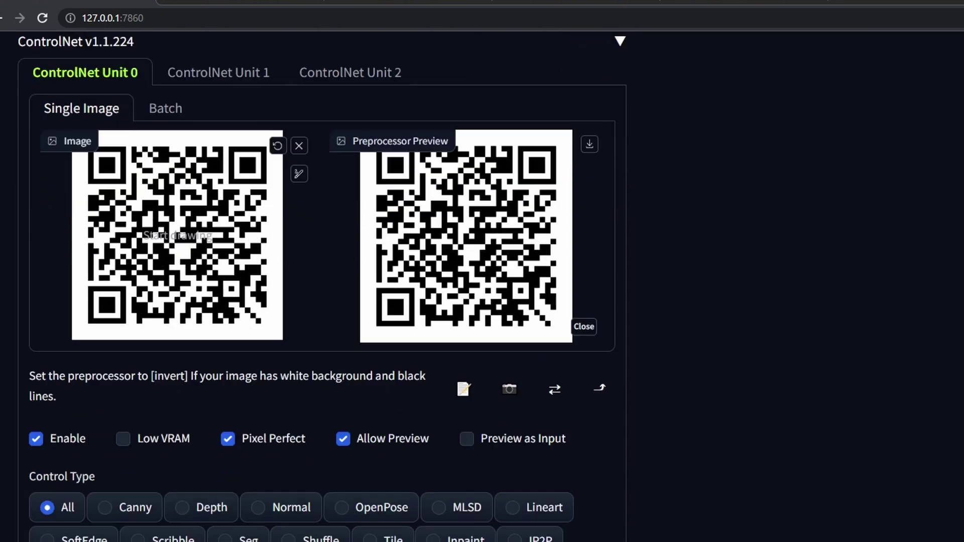
{"action": "left_click", "coordinate": [123, 532]}
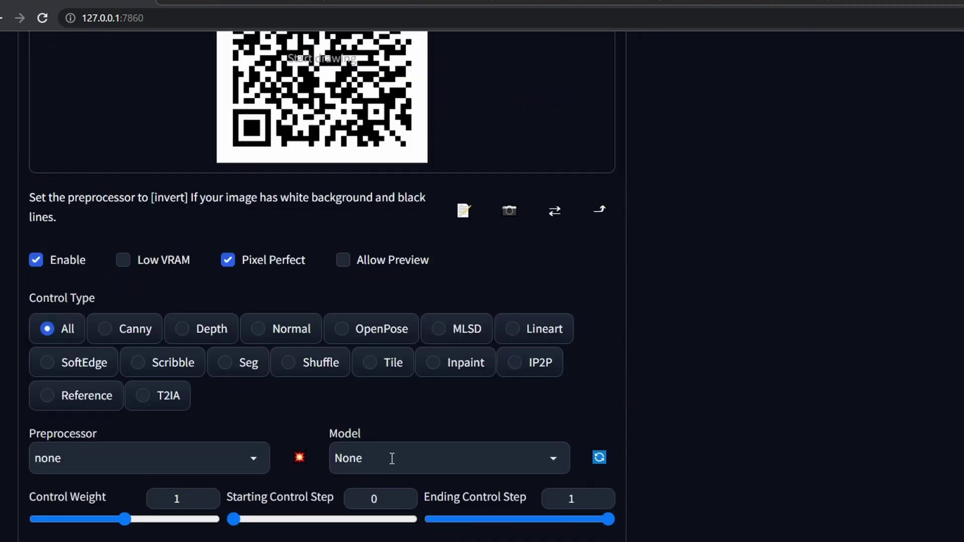
{"action": "left_click", "coordinate": [392, 458]}
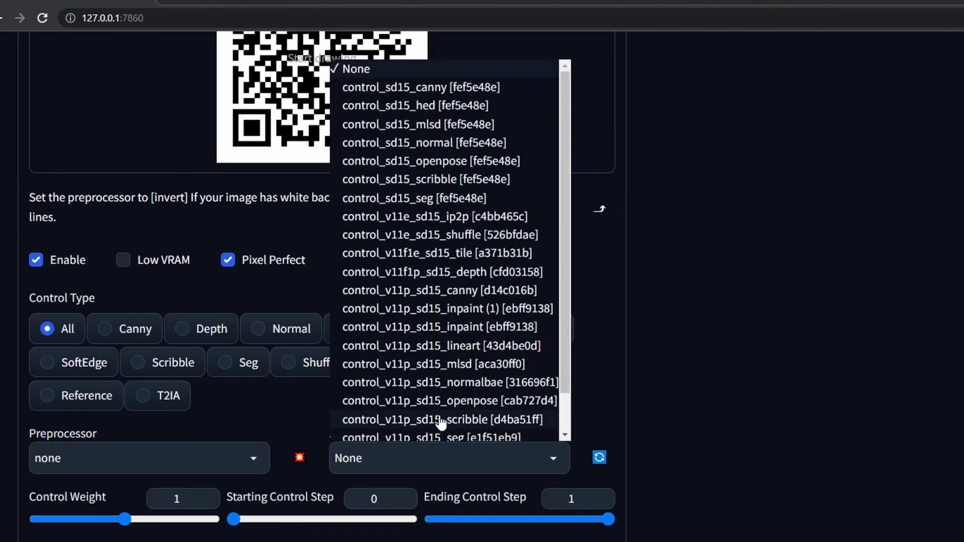
{"action": "scroll", "coordinate": [460, 418], "scroll_direction": "down", "scroll_amount": 2}
{"action": "left_click", "coordinate": [452, 210]}
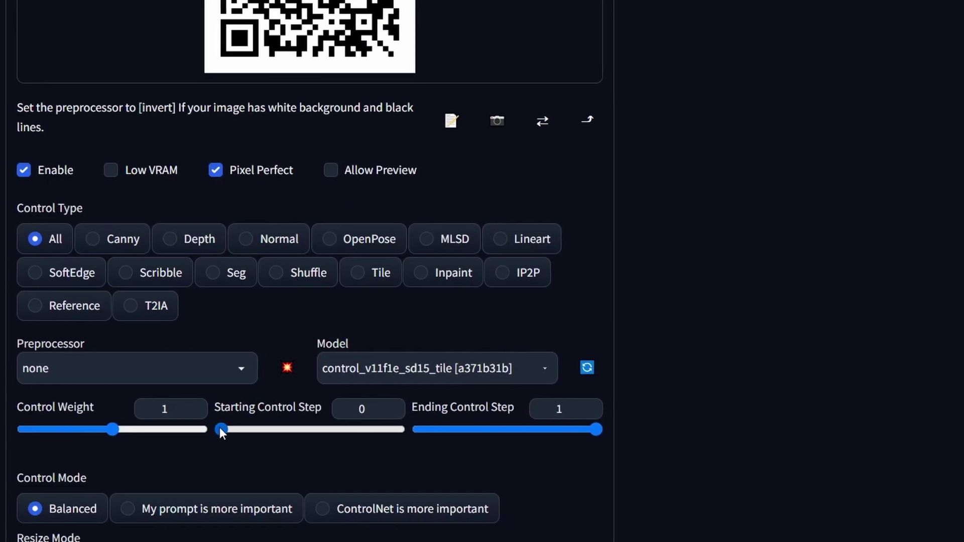
{"action": "mouse_move", "coordinate": [221, 430]}
{"action": "left_mouse_down"}
{"action": "mouse_move", "coordinate": [276, 430]}
{"action": "mouse_move", "coordinate": [238, 424]}
{"action": "left_mouse_up"}
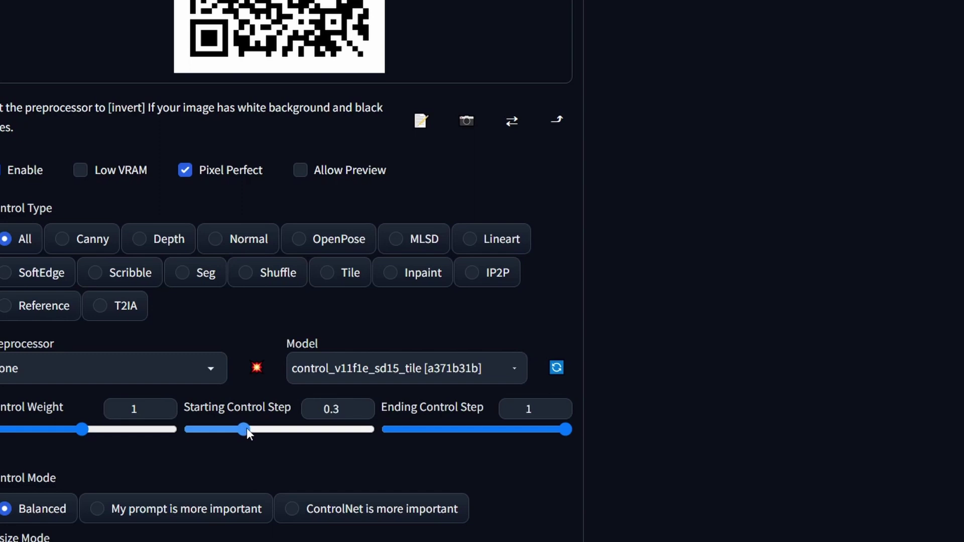
{"action": "left_click_drag", "start_coordinate": [501, 427], "coordinate": [452, 429]}
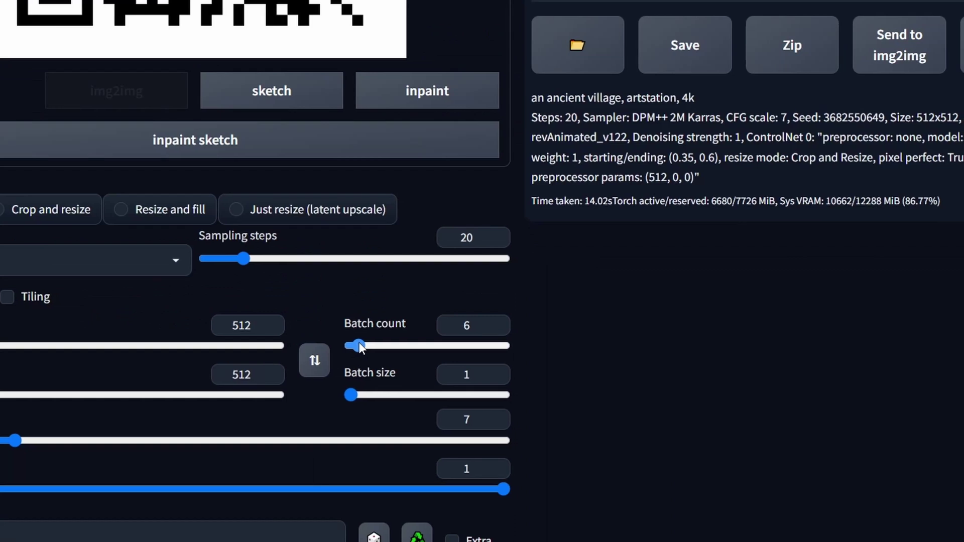
Step: Increase the batch count and generate the ancient-village QR images
{"action": "left_click_drag", "start_coordinate": [360, 343], "coordinate": [332, 339]}
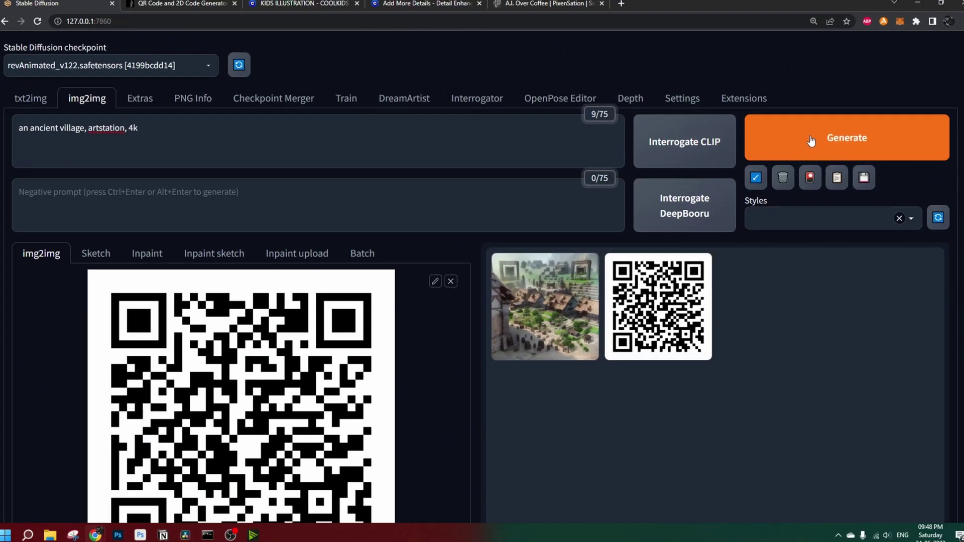
{"action": "left_click", "coordinate": [930, 97]}
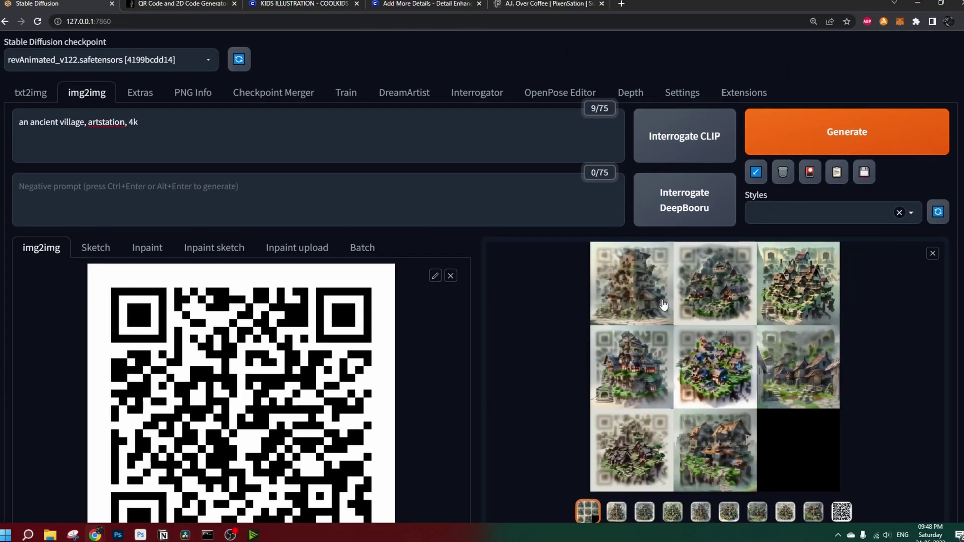
{"action": "left_click", "coordinate": [730, 323]}
Step: Browse through the generated ancient-village variants in the preview
{"action": "left_click", "coordinate": [730, 323]}
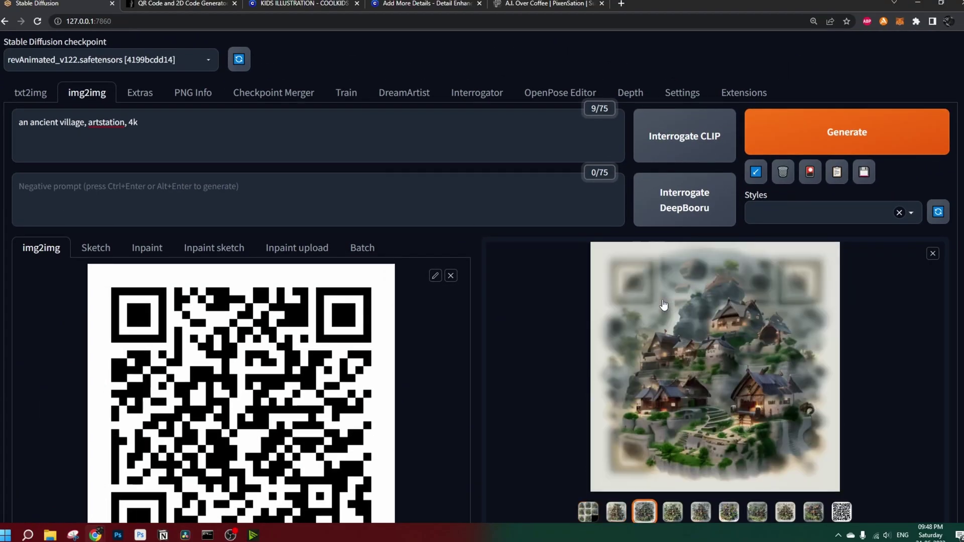
{"action": "left_click", "coordinate": [663, 304]}
{"action": "left_click", "coordinate": [664, 304]}
{"action": "left_click", "coordinate": [664, 304]}
{"action": "left_click", "coordinate": [664, 304]}
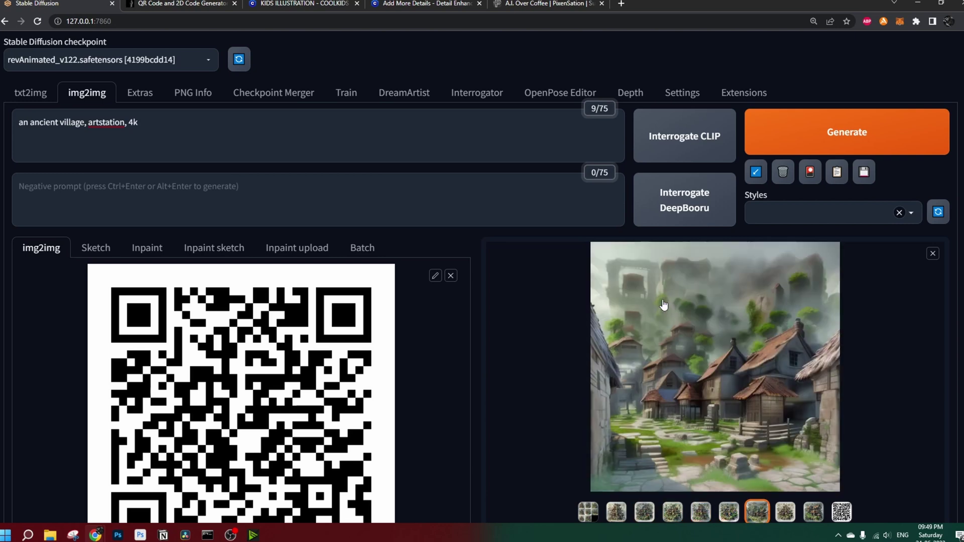
{"action": "left_click", "coordinate": [663, 304]}
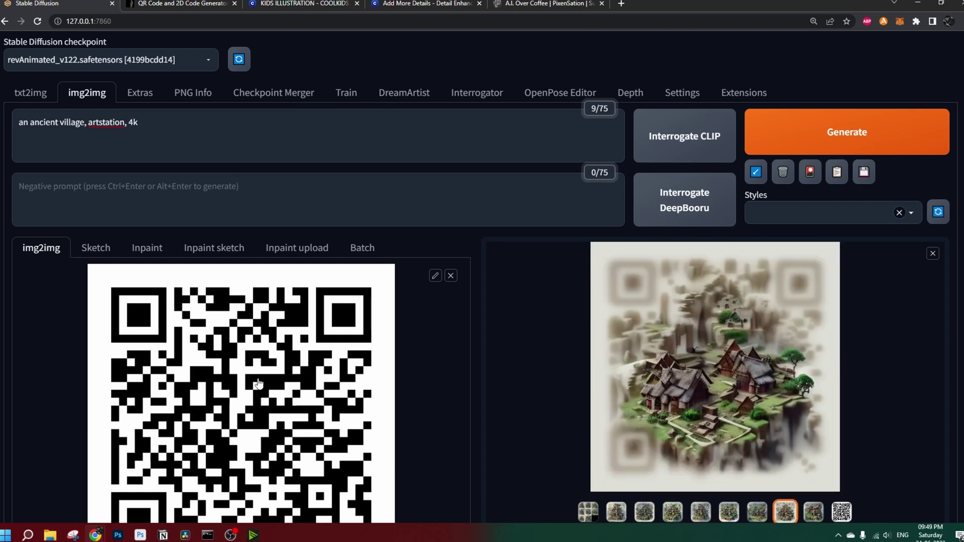
{"action": "scroll", "coordinate": [258, 384], "scroll_direction": "down", "scroll_amount": 9}
{"action": "scroll", "coordinate": [357, 362], "scroll_direction": "up", "scroll_amount": 1}
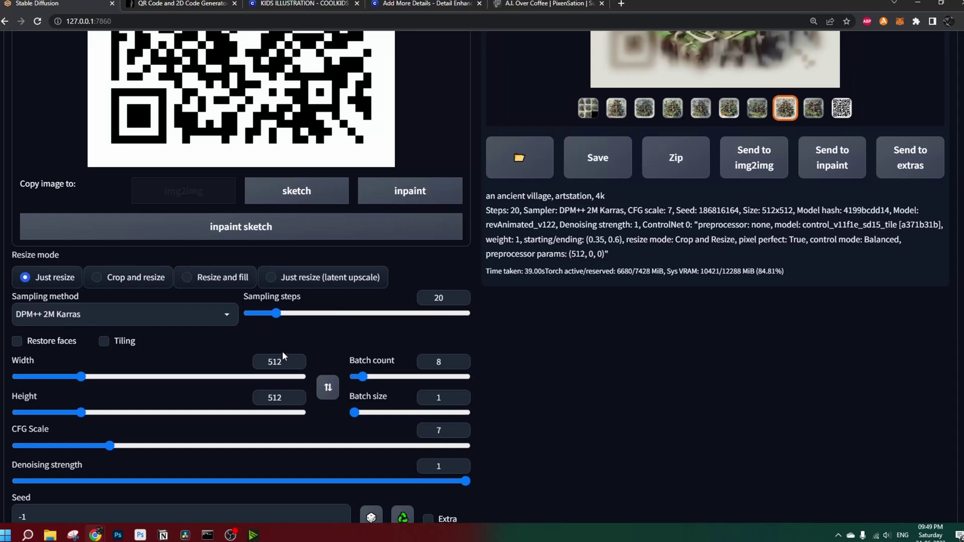
{"action": "scroll", "coordinate": [361, 354], "scroll_direction": "down", "scroll_amount": 3}
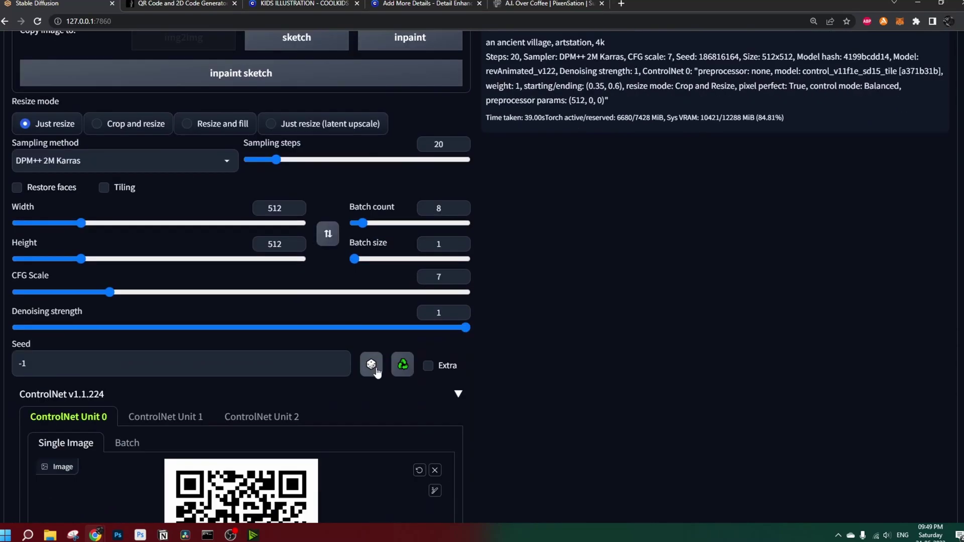
Step: Reuse the last seed; set Unit 1 to control_v1p_sd15_brightness, Pixel Perfect, weight 0.55
{"action": "left_click", "coordinate": [403, 365]}
{"action": "scroll", "coordinate": [152, 167], "scroll_direction": "down", "scroll_amount": 5}
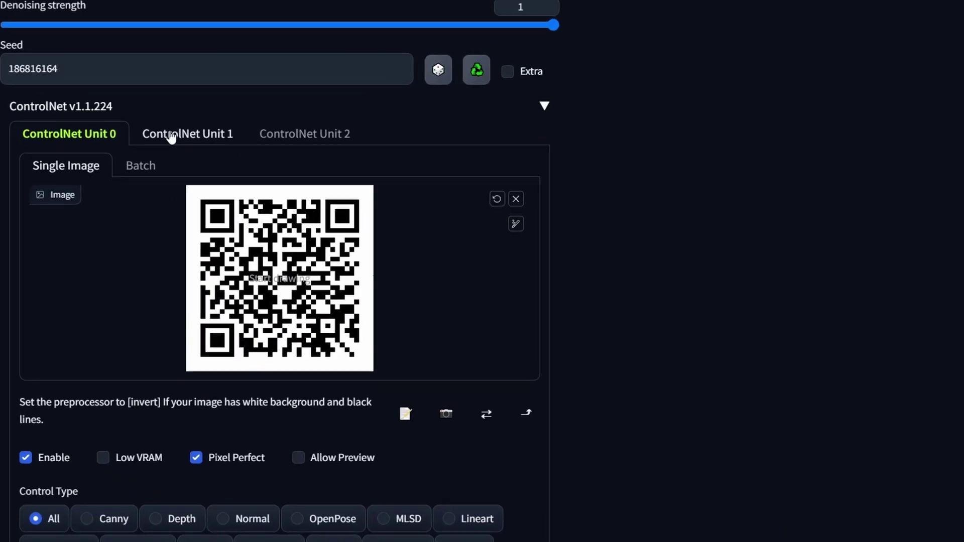
{"action": "left_click", "coordinate": [152, 164]}
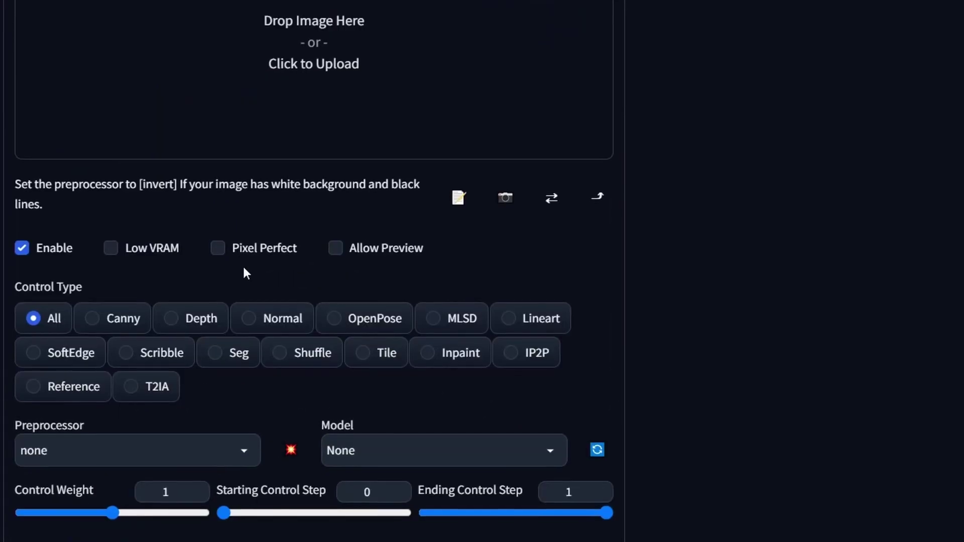
{"action": "left_click", "coordinate": [220, 467]}
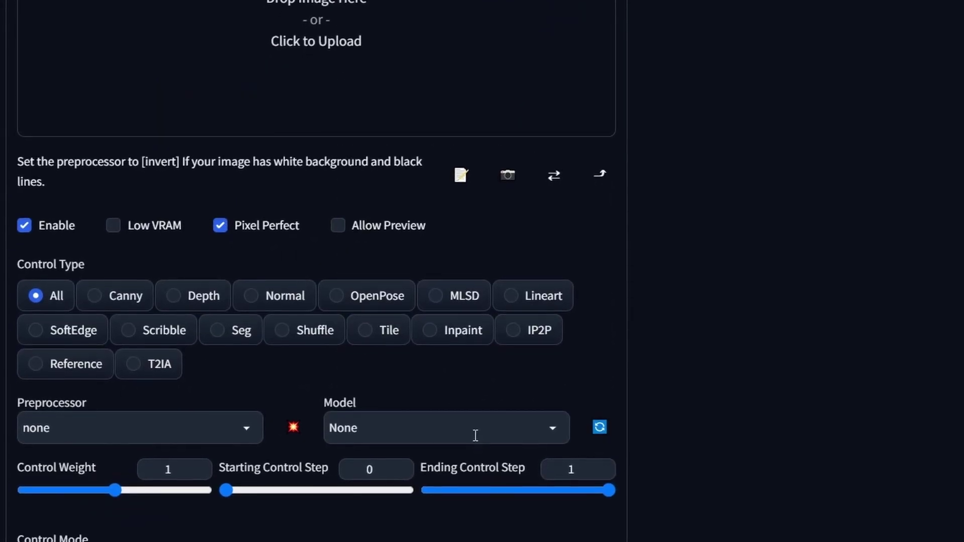
{"action": "left_click", "coordinate": [476, 436]}
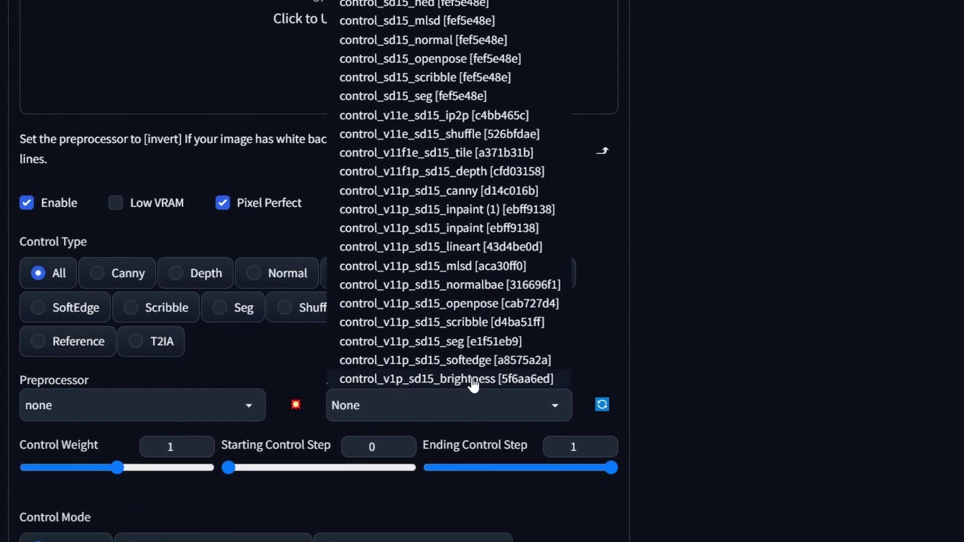
{"action": "left_click", "coordinate": [474, 374]}
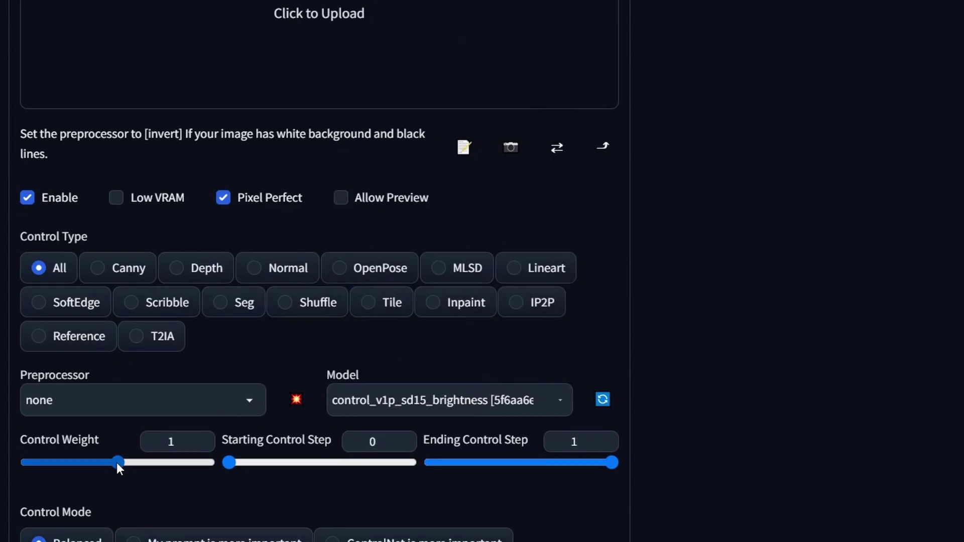
{"action": "left_click_drag", "start_coordinate": [116, 462], "coordinate": [59, 460]}
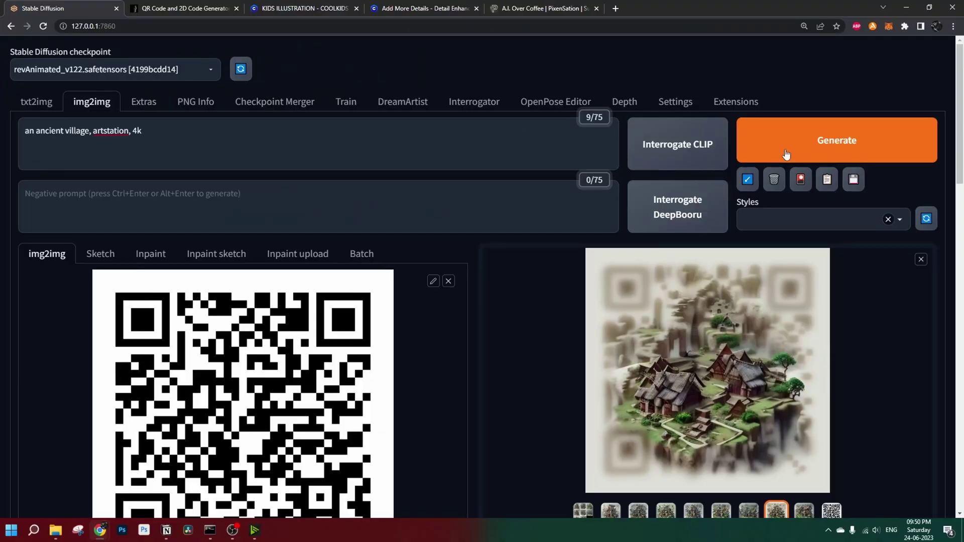
Step: Generate a batch with both tile and brightness units and browse the stronger QR results
{"action": "left_click", "coordinate": [786, 154]}
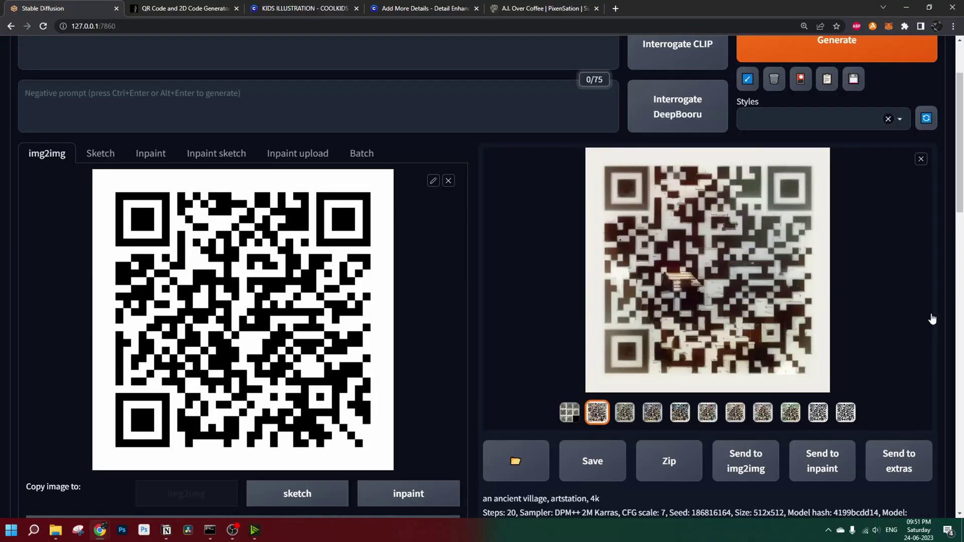
{"action": "left_click", "coordinate": [932, 319]}
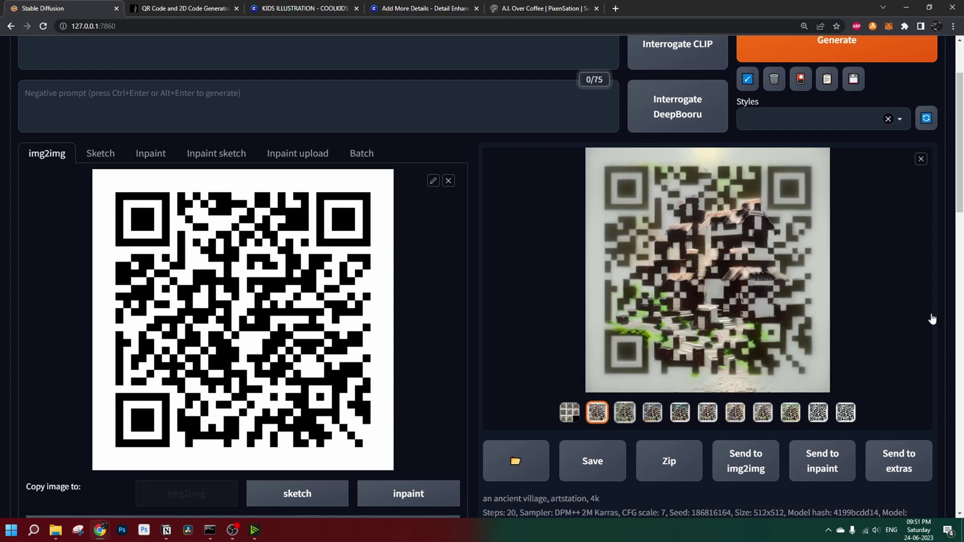
{"action": "left_click", "coordinate": [932, 319]}
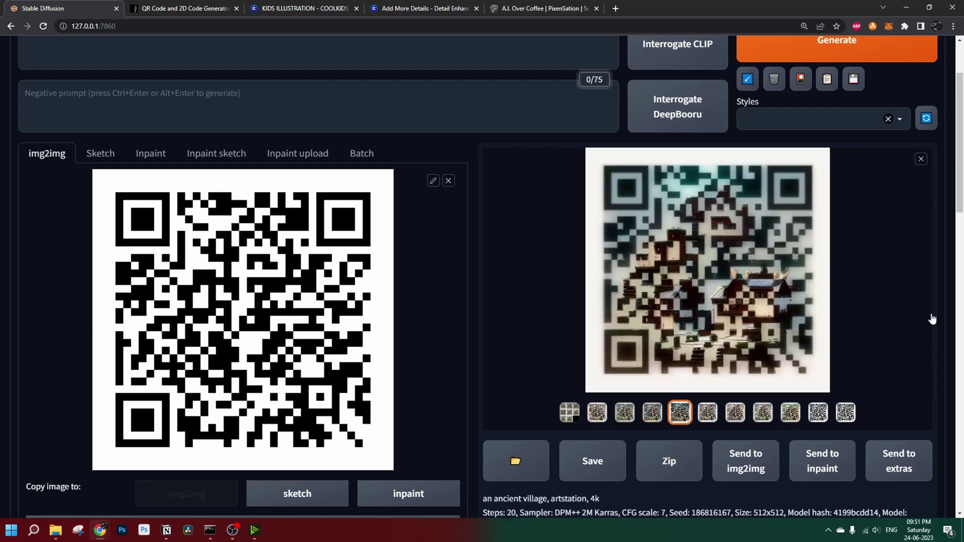
{"action": "left_click", "coordinate": [932, 319]}
{"action": "left_click", "coordinate": [932, 319]}
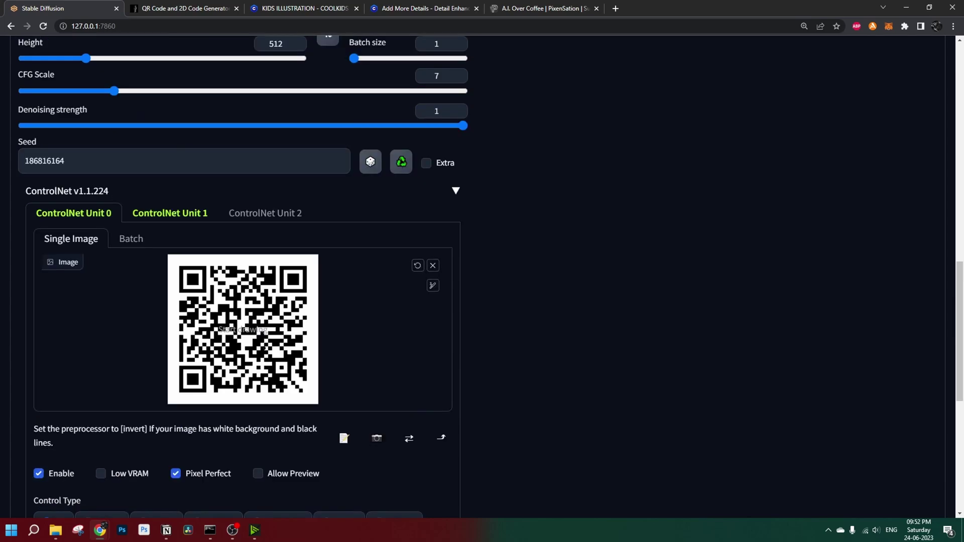
Step: Raise Unit 0's starting control step to 0.45 and generate a new batch
{"action": "scroll", "coordinate": [240, 301], "scroll_direction": "down", "scroll_amount": 4}
{"action": "left_click_drag", "start_coordinate": [219, 454], "coordinate": [223, 453]}
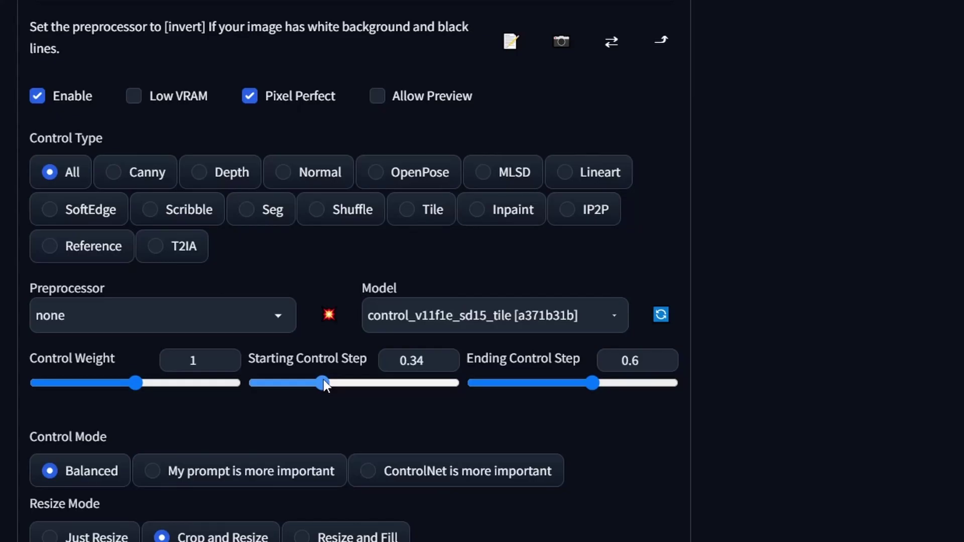
{"action": "left_click_drag", "start_coordinate": [324, 380], "coordinate": [344, 380]}
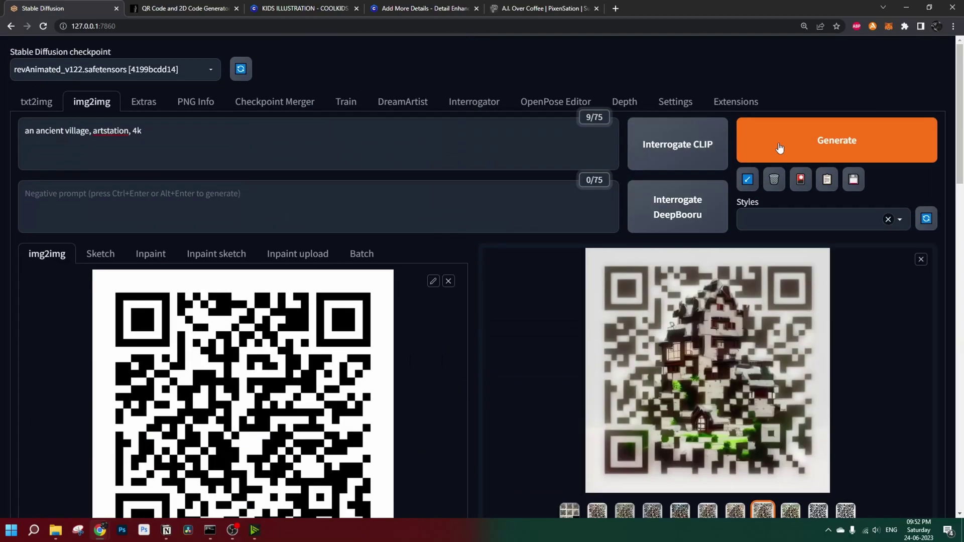
{"action": "left_click", "coordinate": [779, 146]}
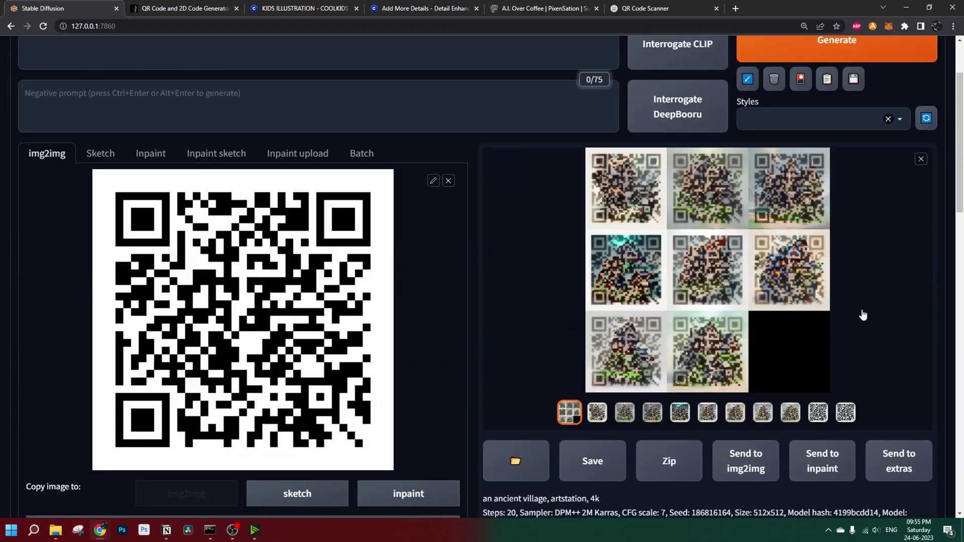
Step: Browse the new images, including a mossy stone village house with a blended QR pattern
{"action": "left_click", "coordinate": [863, 315]}
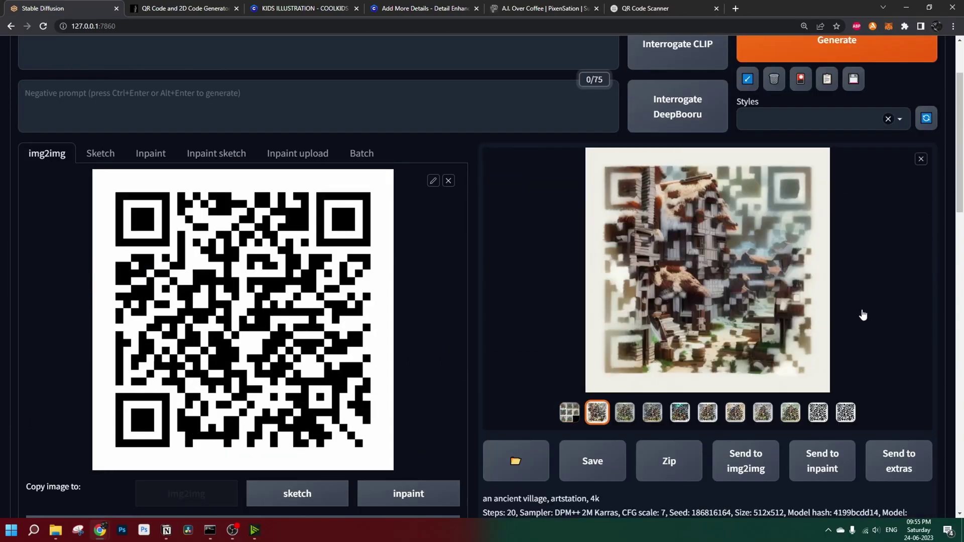
{"action": "left_click", "coordinate": [863, 315]}
{"action": "left_click", "coordinate": [862, 315]}
{"action": "left_click", "coordinate": [863, 315]}
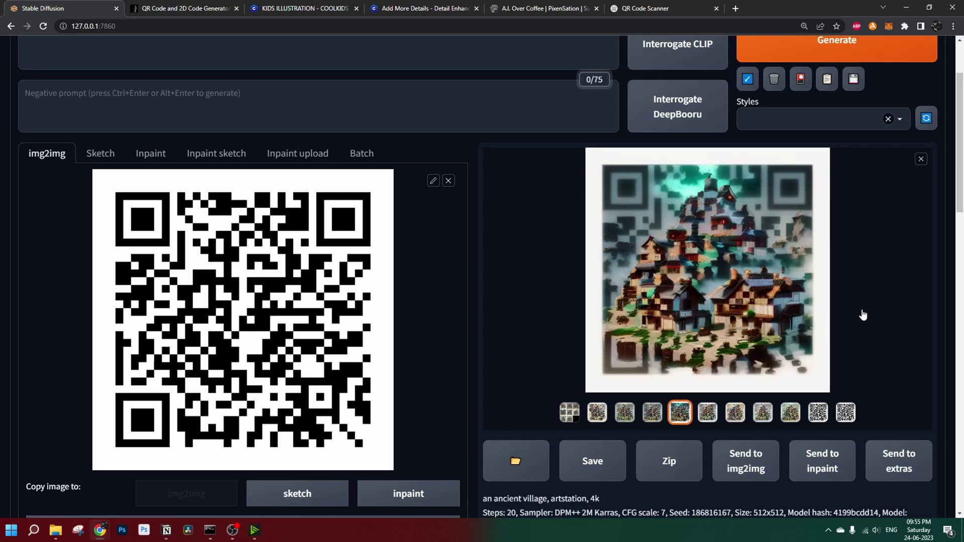
{"action": "left_click", "coordinate": [862, 315]}
{"action": "left_click", "coordinate": [862, 314]}
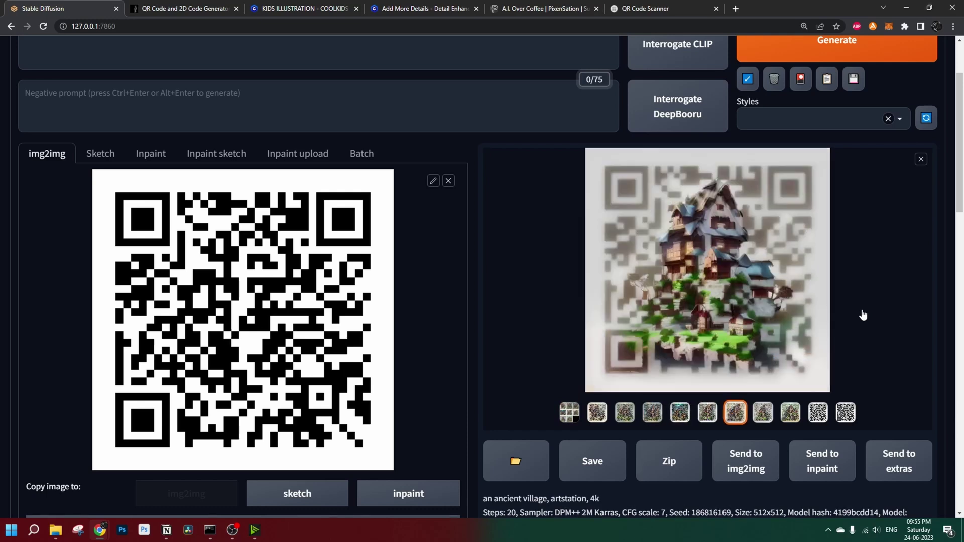
{"action": "left_click", "coordinate": [862, 315]}
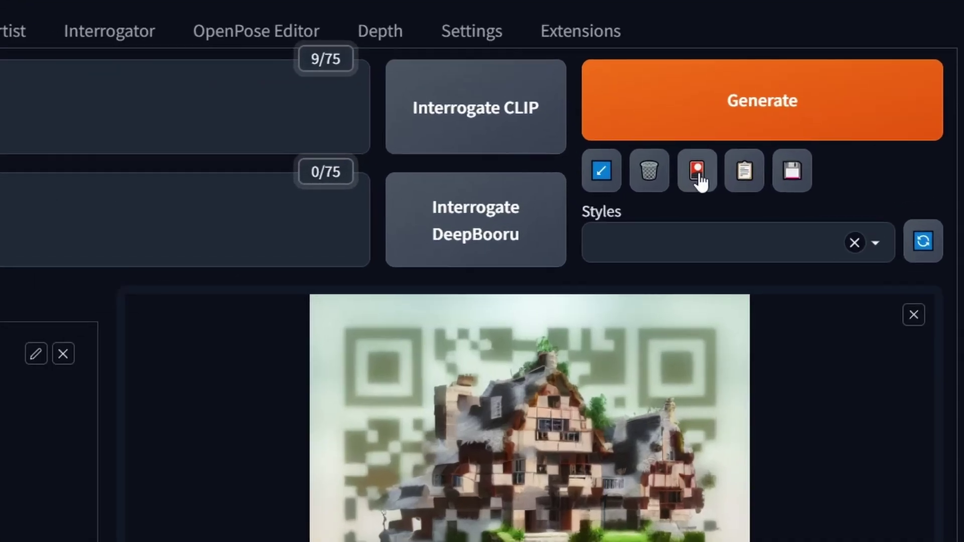
Step: Add the add_detail and COOLKIDS_MERGE_V2.5 LoRAs from the Lora tab to the prompt
{"action": "left_click", "coordinate": [800, 179]}
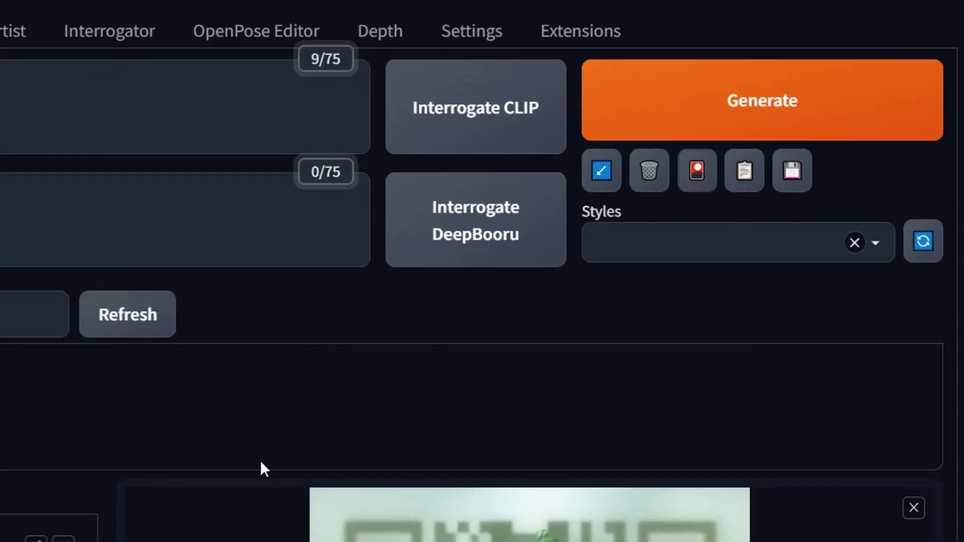
{"action": "left_click", "coordinate": [424, 174]}
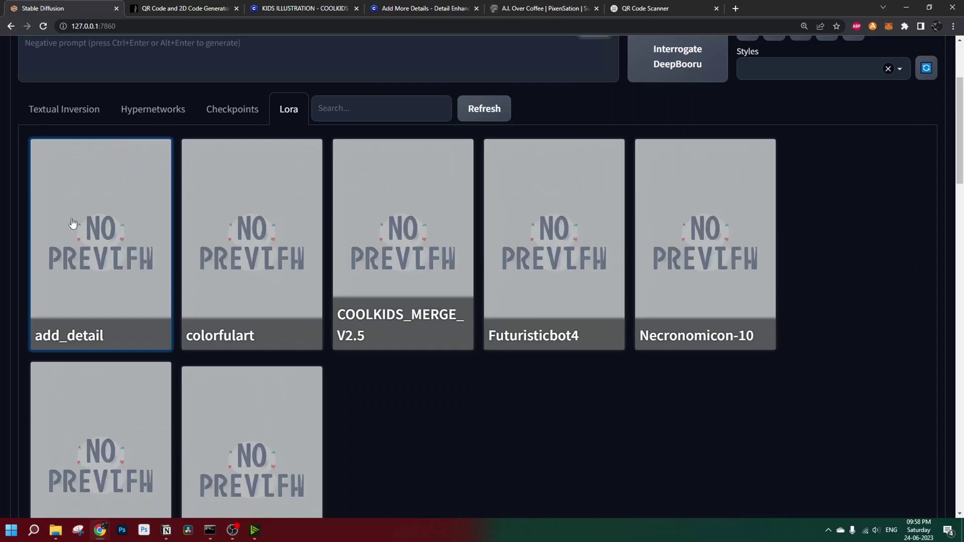
{"action": "left_click", "coordinate": [83, 238]}
{"action": "scroll", "coordinate": [533, 418], "scroll_direction": "up", "scroll_amount": 3}
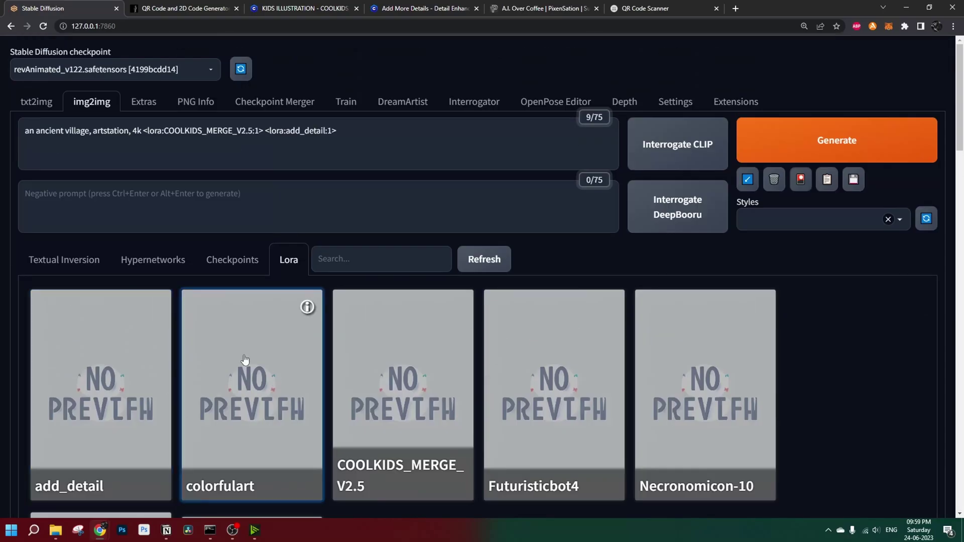